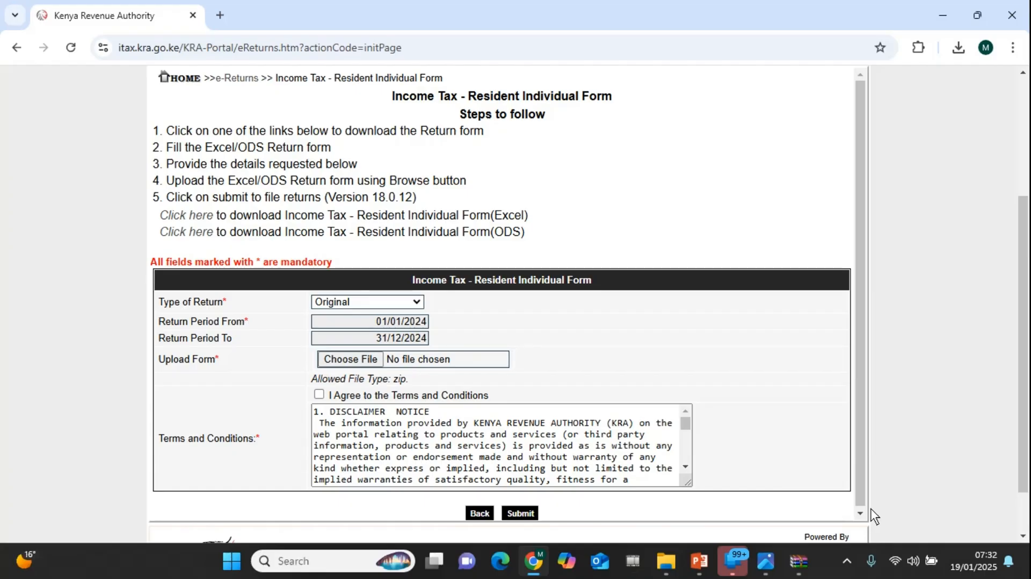
Download the Excel version of the Resident Individual income tax form and open IT1_Individual_Resident_Return_XLS.xls from its zip archive in Excel
left_click(200, 218)
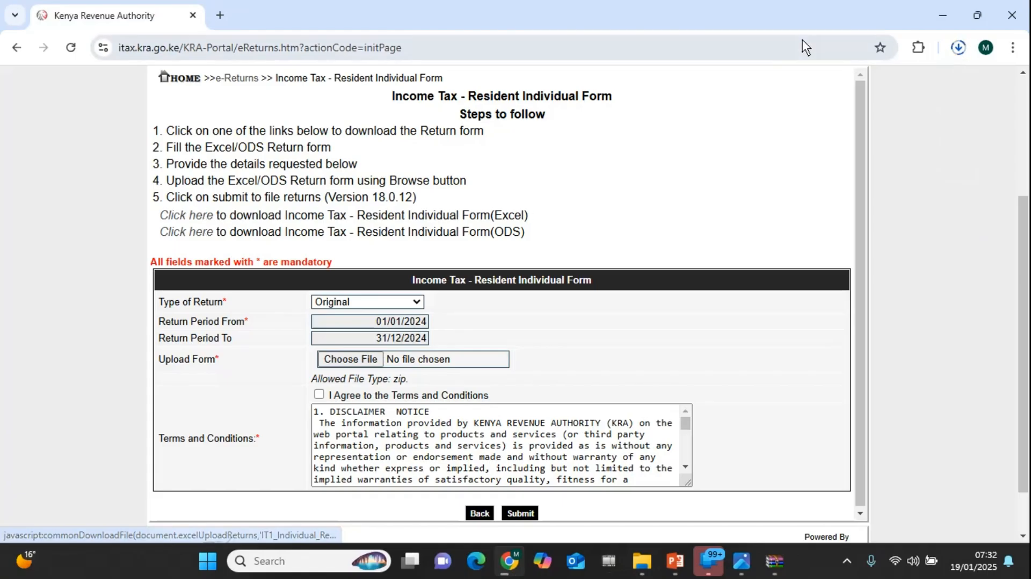
left_click(959, 54)
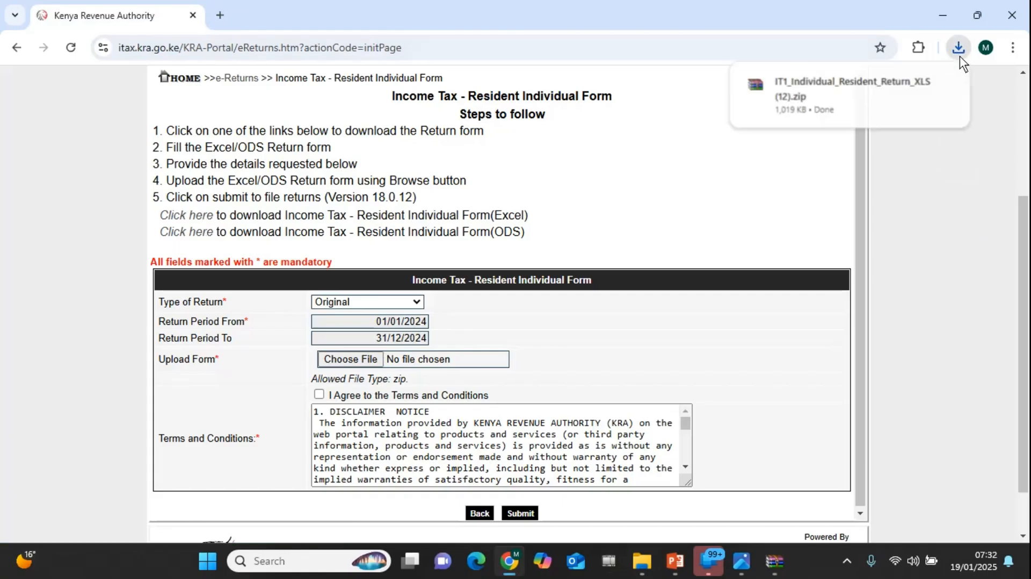
left_click(943, 84)
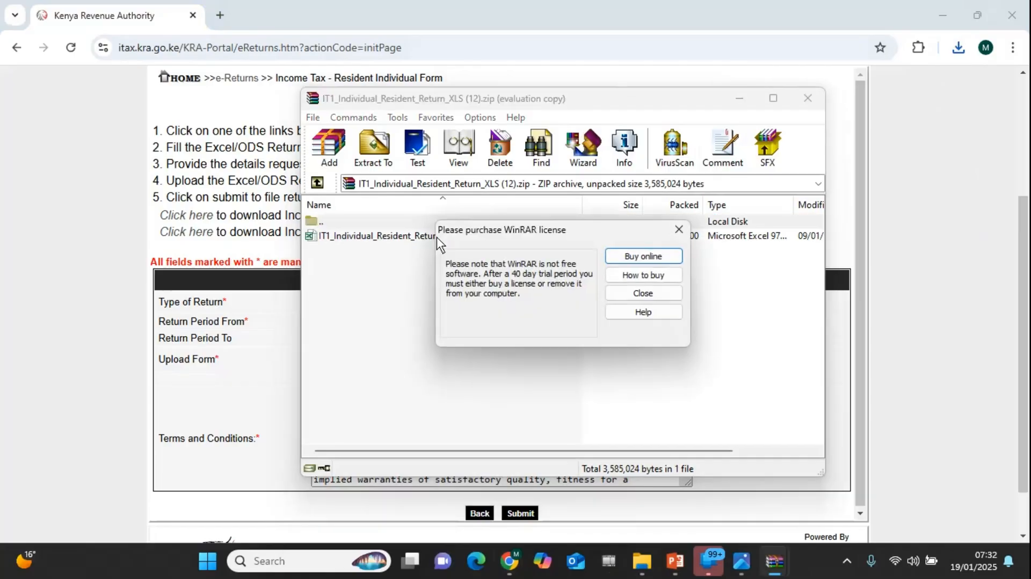
left_click(633, 291)
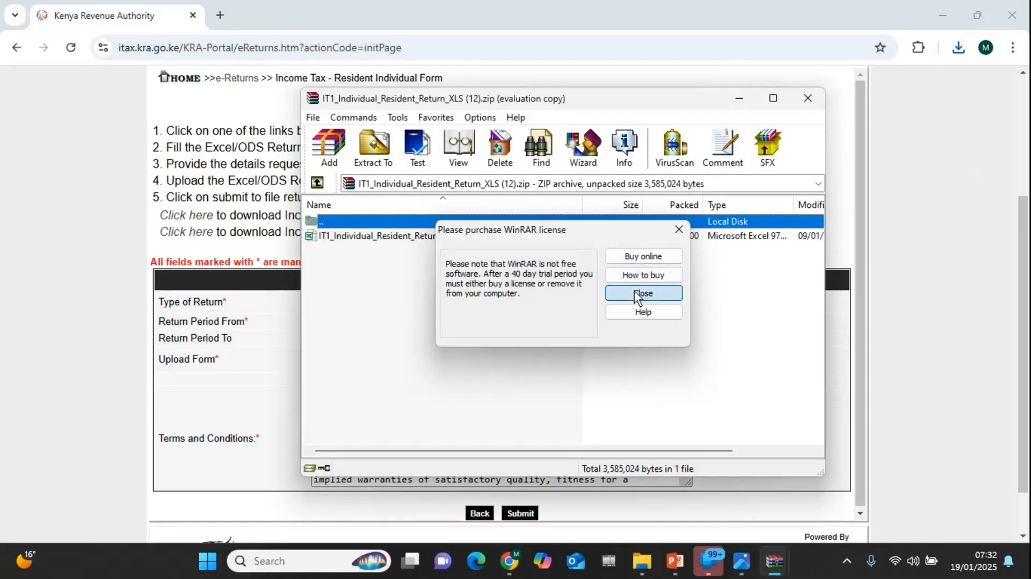
double_click(404, 236)
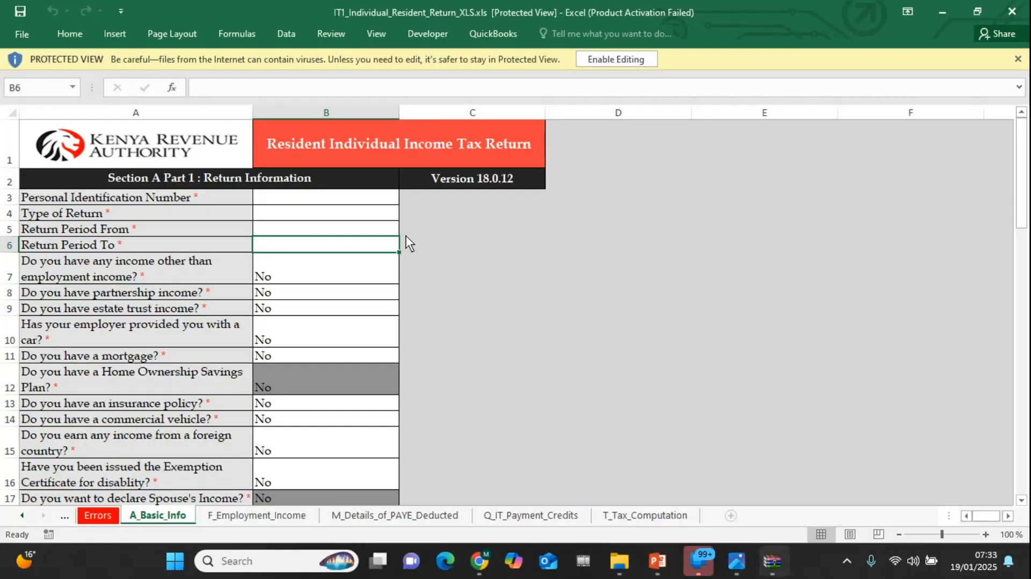
Enable editing and macro content in the return workbook, dismissing the Office activation notice
left_click(613, 65)
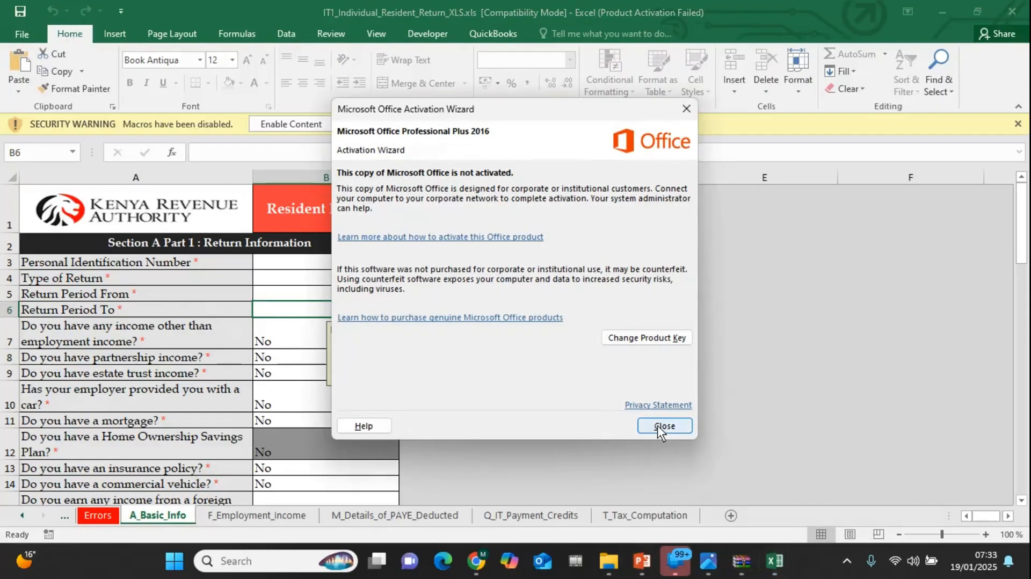
left_click(657, 425)
left_click(298, 124)
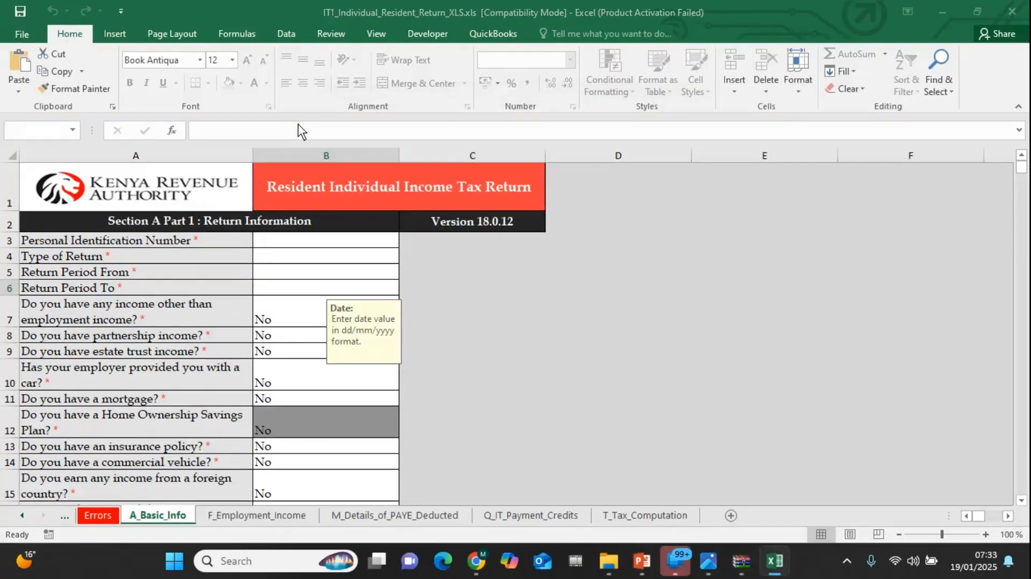
left_click(634, 355)
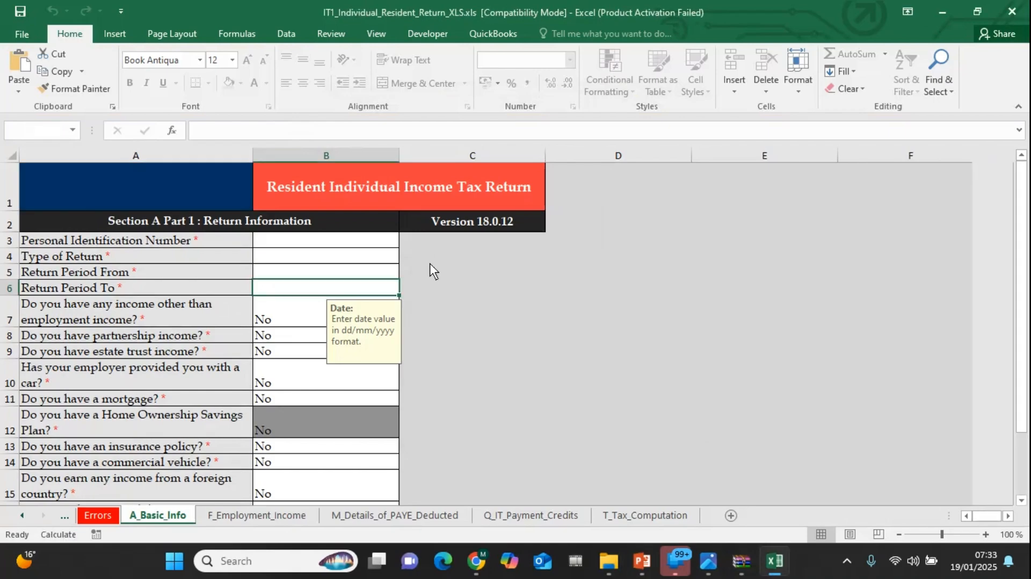
Enter the taxpayer's Personal Identification Number in the return information section
left_click(369, 237)
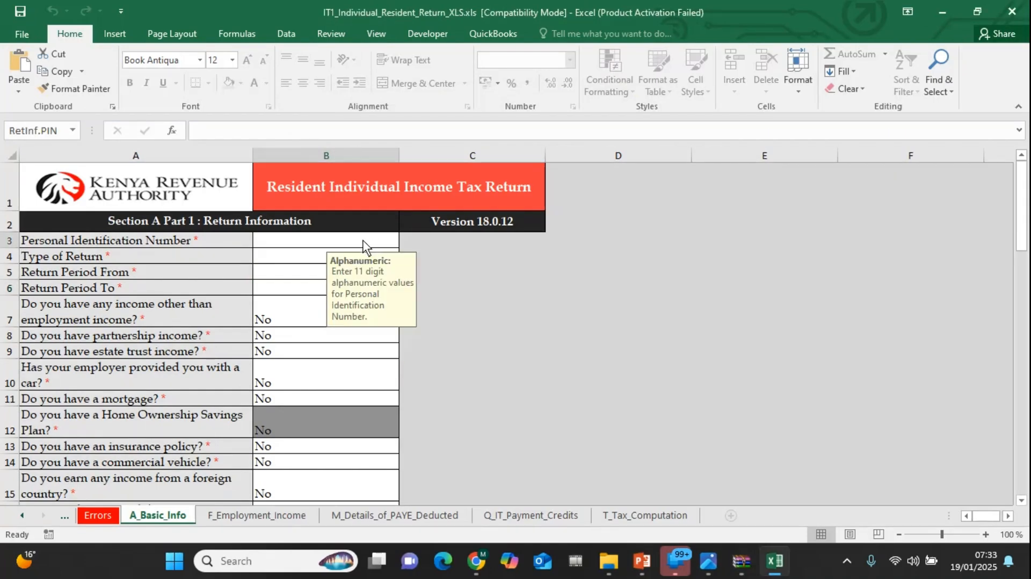
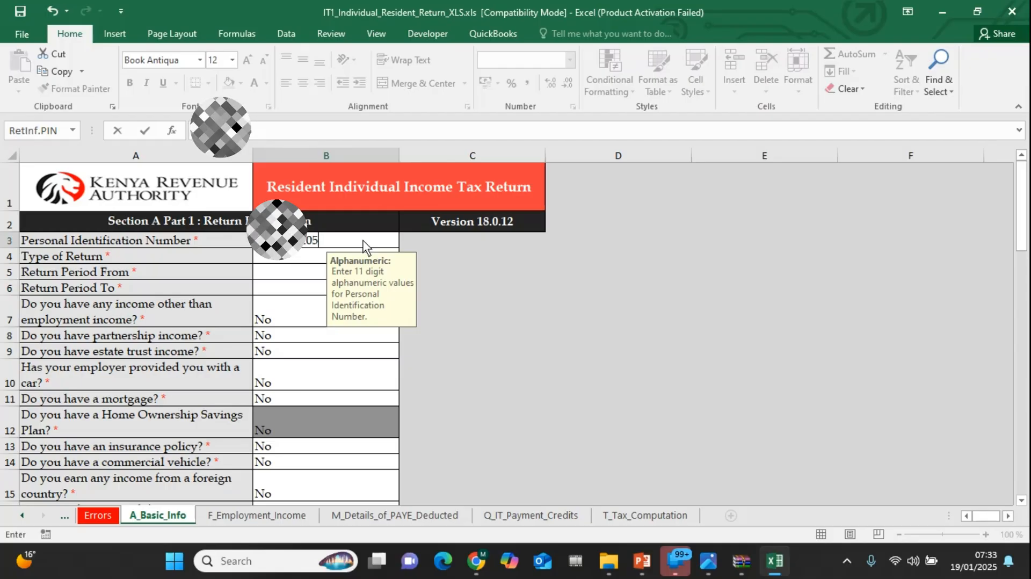
Set the type of return to Original
left_click(312, 260)
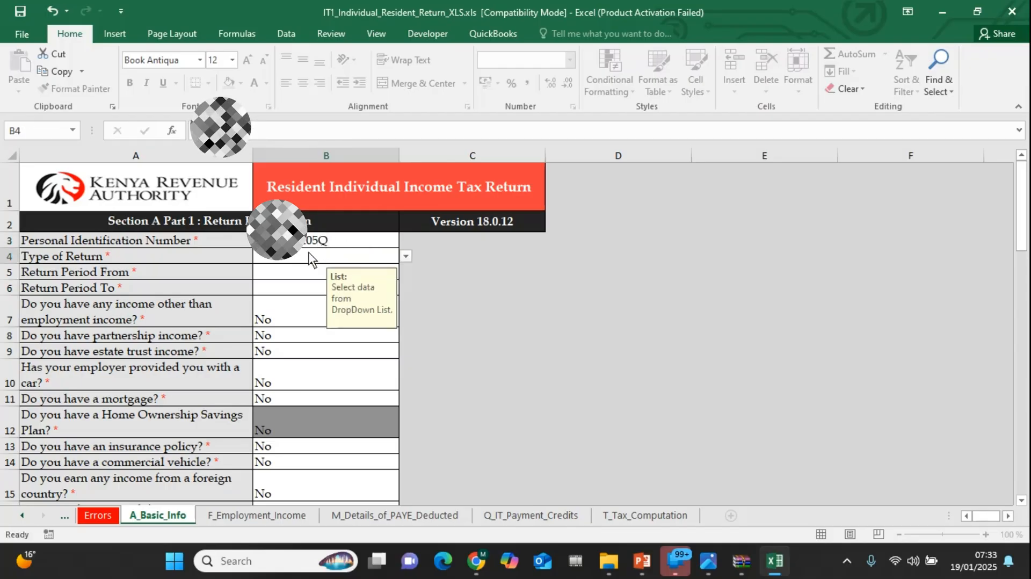
left_click(406, 256)
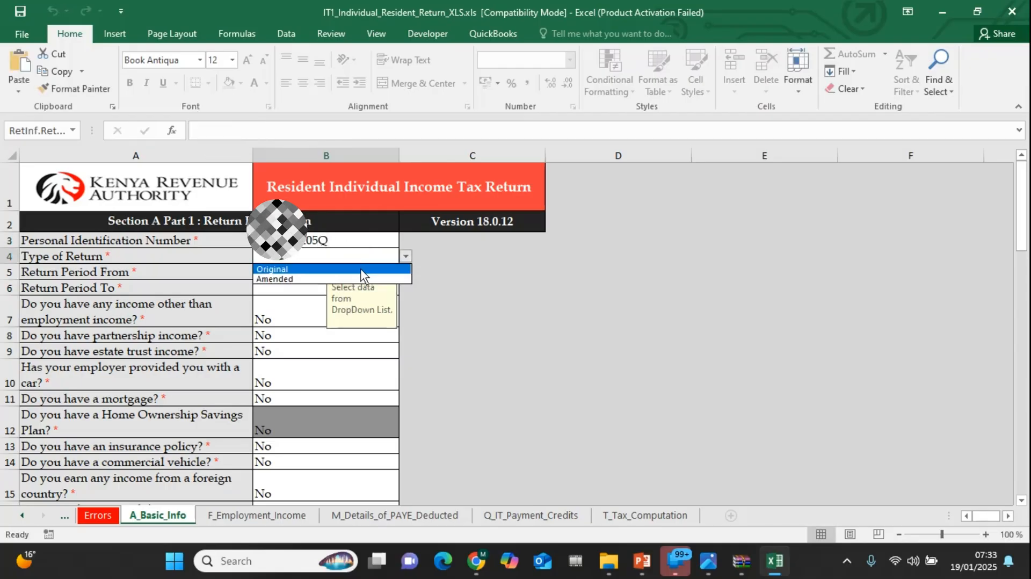
left_click(360, 269)
Set the return period to run from 01/01/2024 to 31/12/2024
left_click(304, 269)
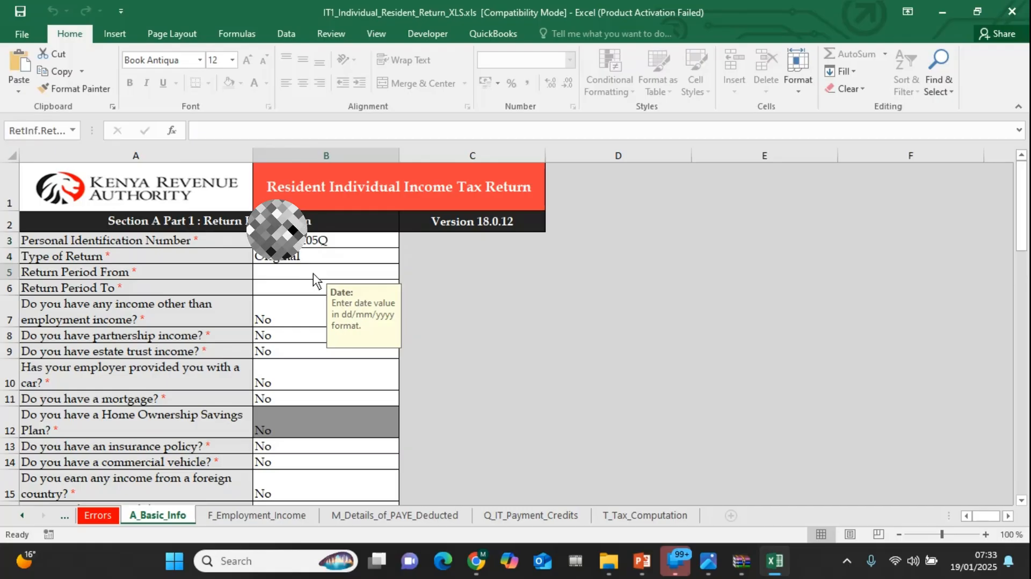
type("01/0")
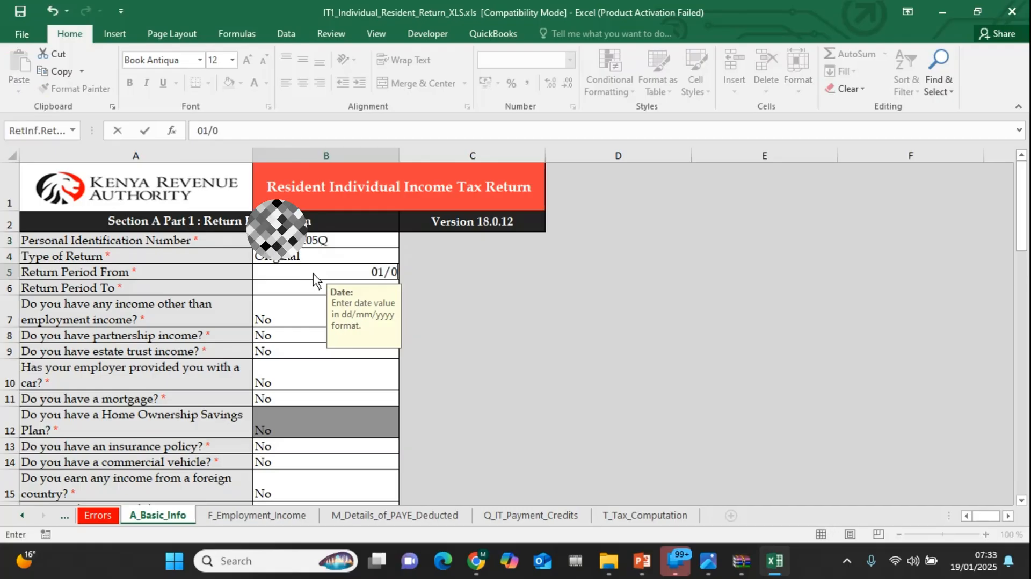
type("1/2024")
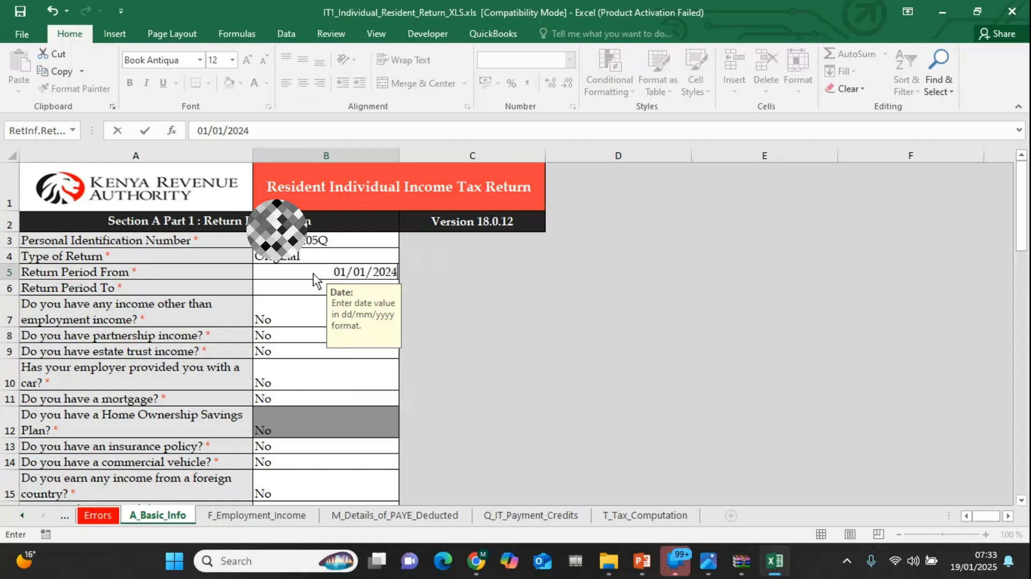
left_click(313, 295)
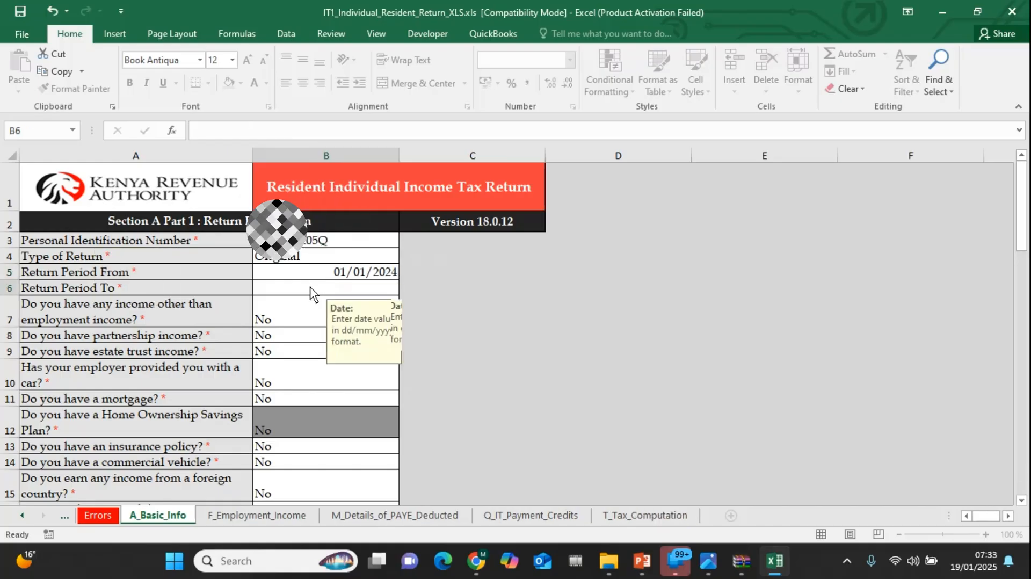
left_click(315, 291)
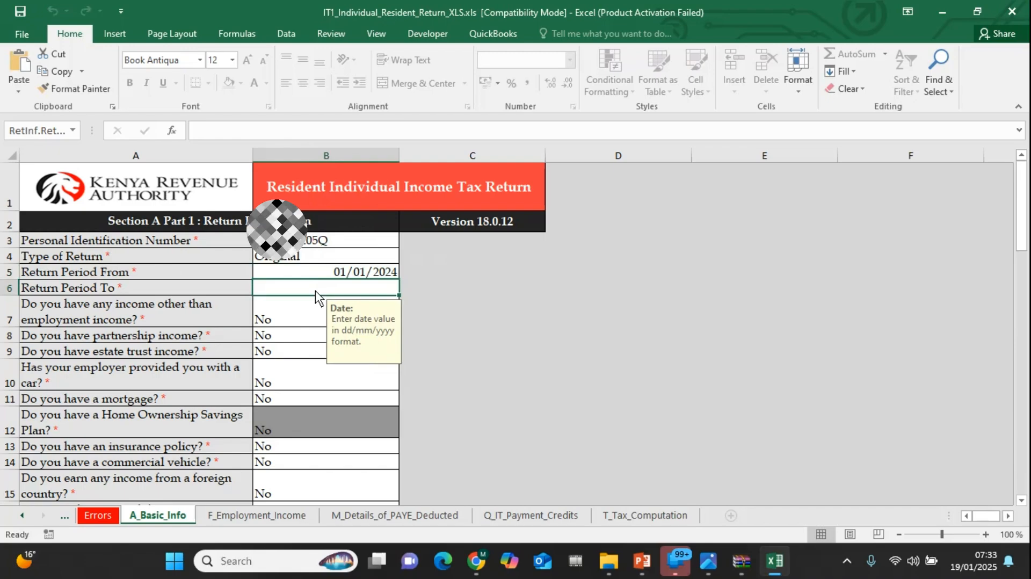
type("31/12")
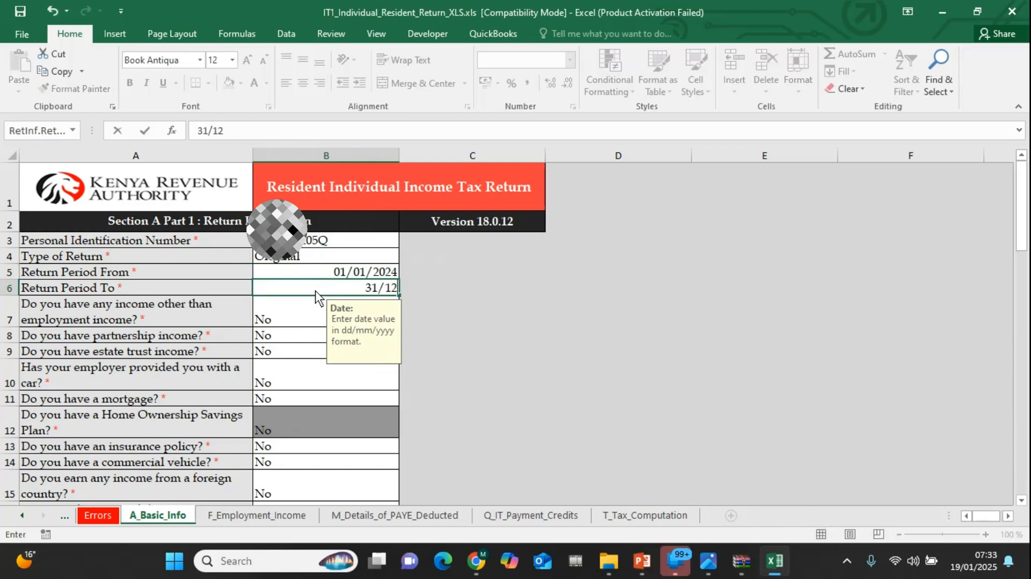
type("/2024")
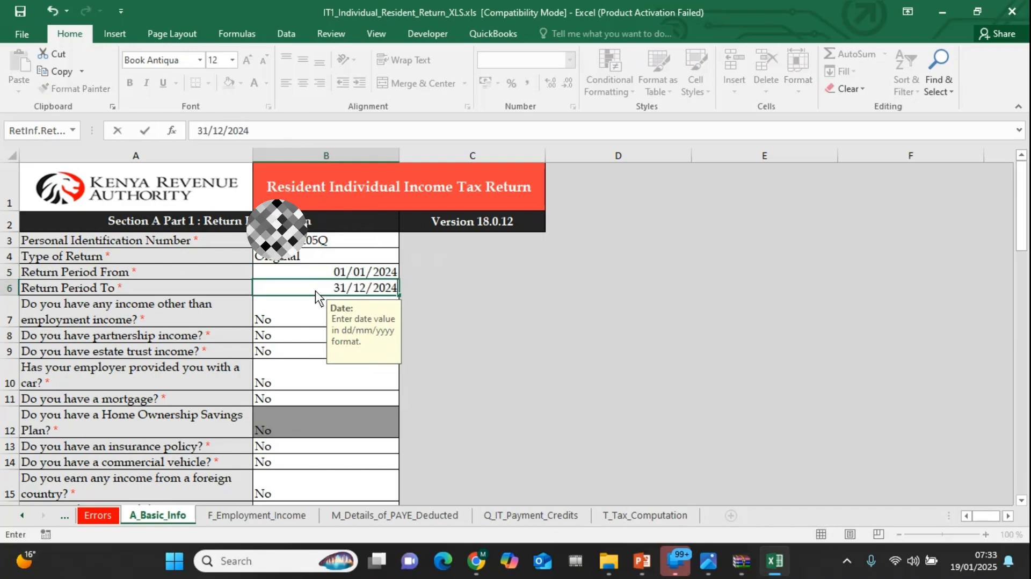
left_click(310, 314)
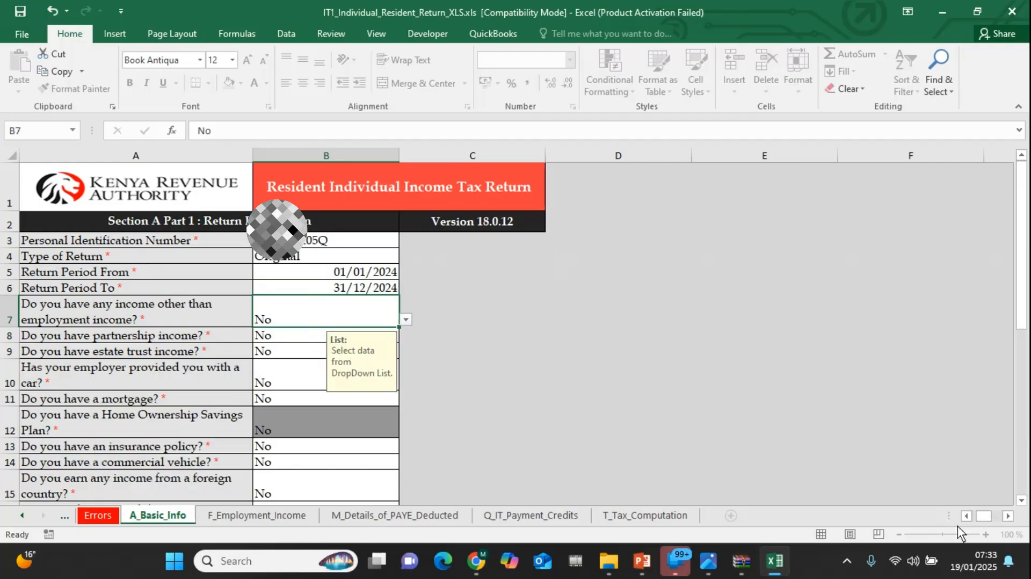
key("Up")
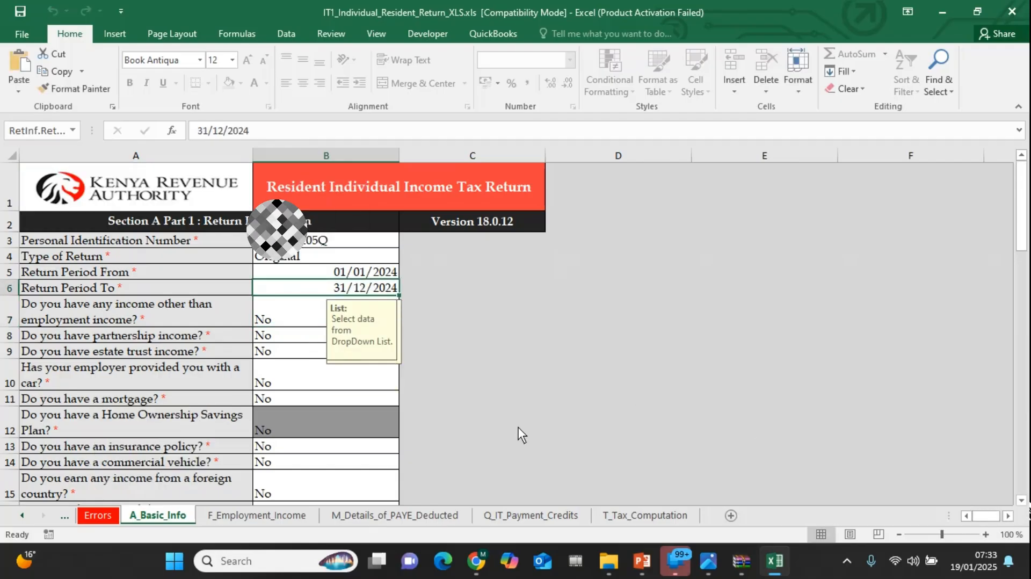
Look through the remaining sections of the basic information sheet and proceed to the Section F employment income sheet
left_click(302, 298)
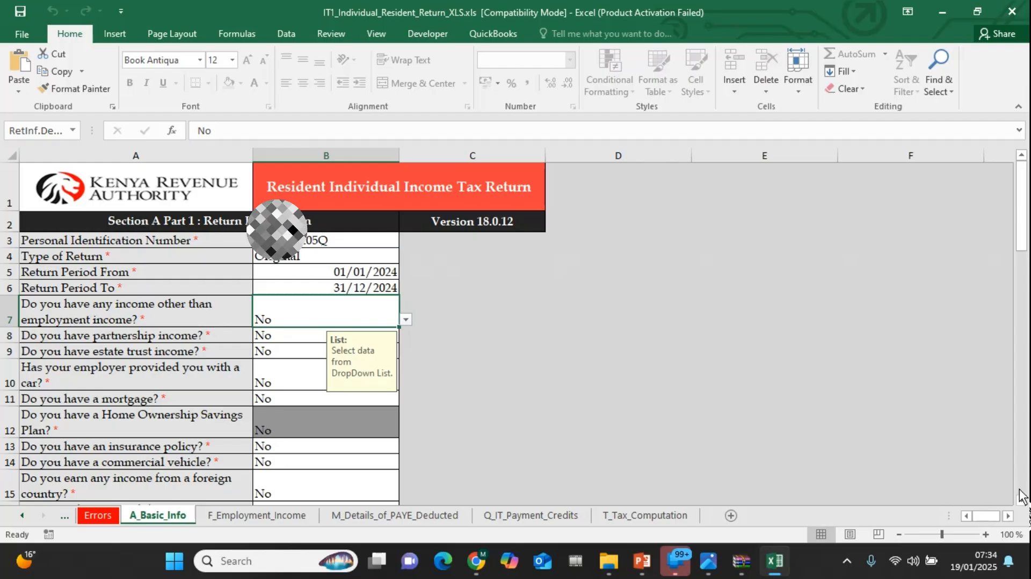
scroll(1020, 495, "down", 3)
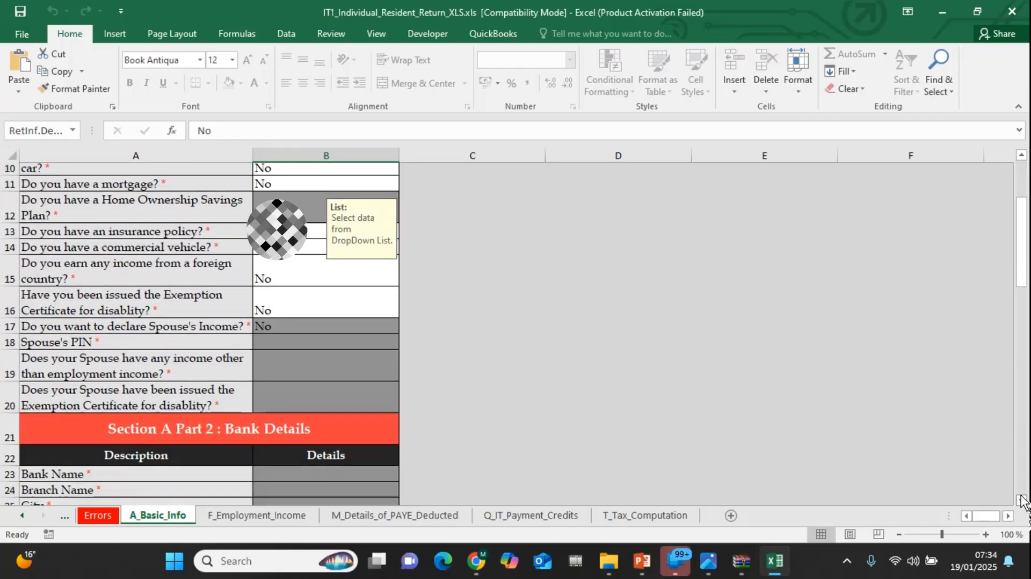
scroll(1022, 501, "down", 4)
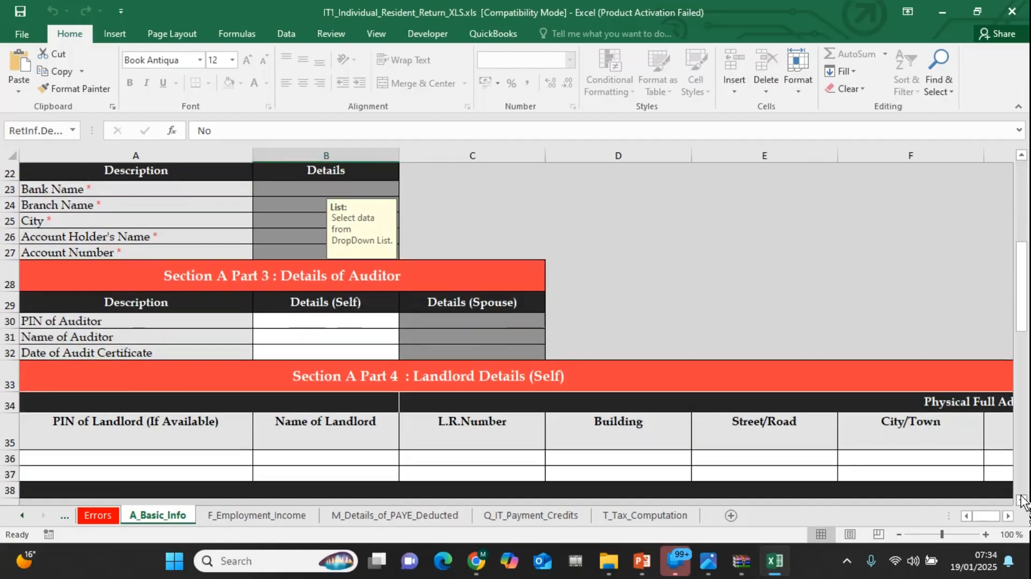
scroll(1022, 500, "down", 4)
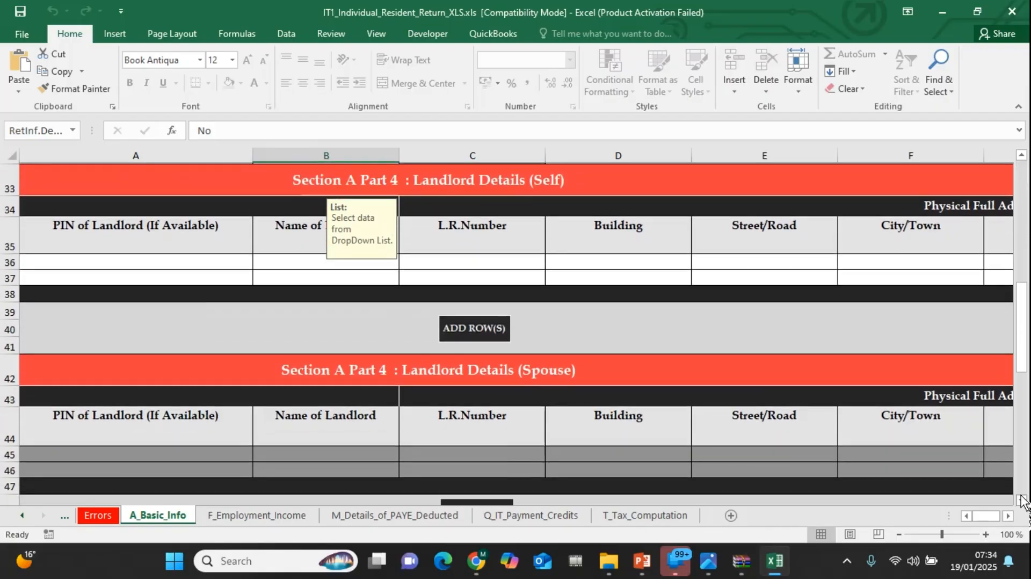
scroll(1022, 500, "down", 4)
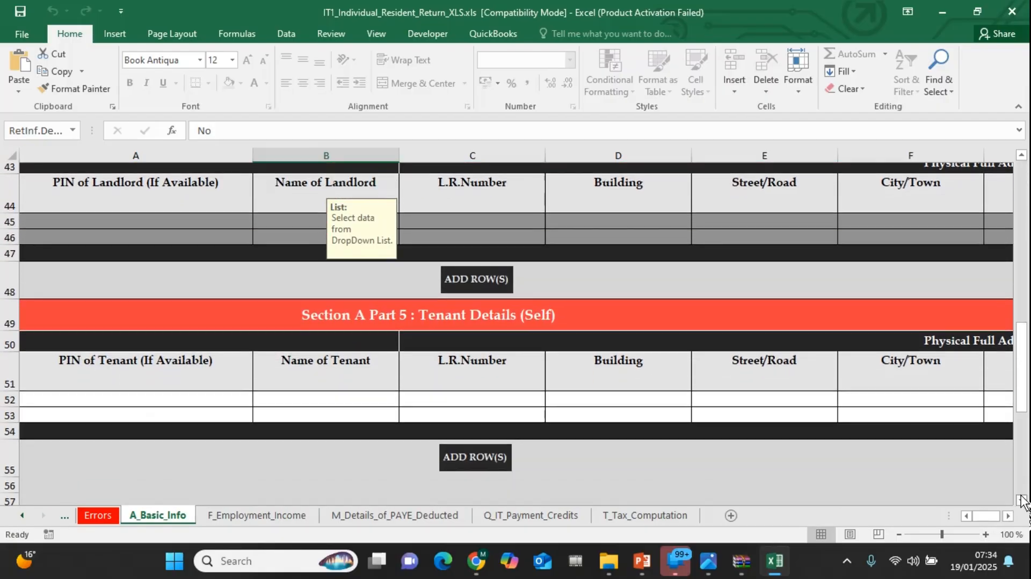
scroll(1022, 501, "down", 4)
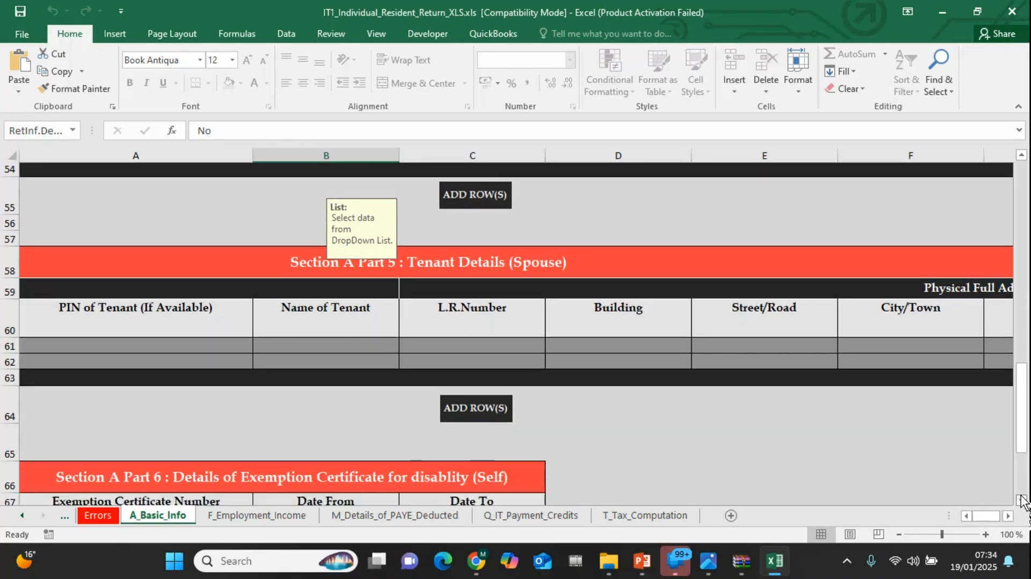
scroll(1022, 501, "down", 2)
left_click_drag(1023, 419, 1023, 446)
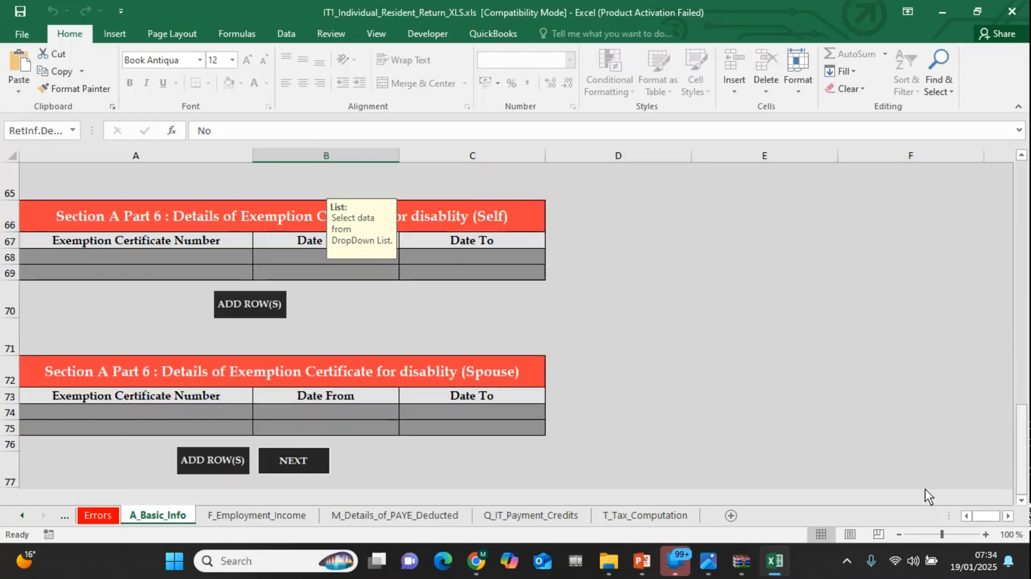
left_click(305, 465)
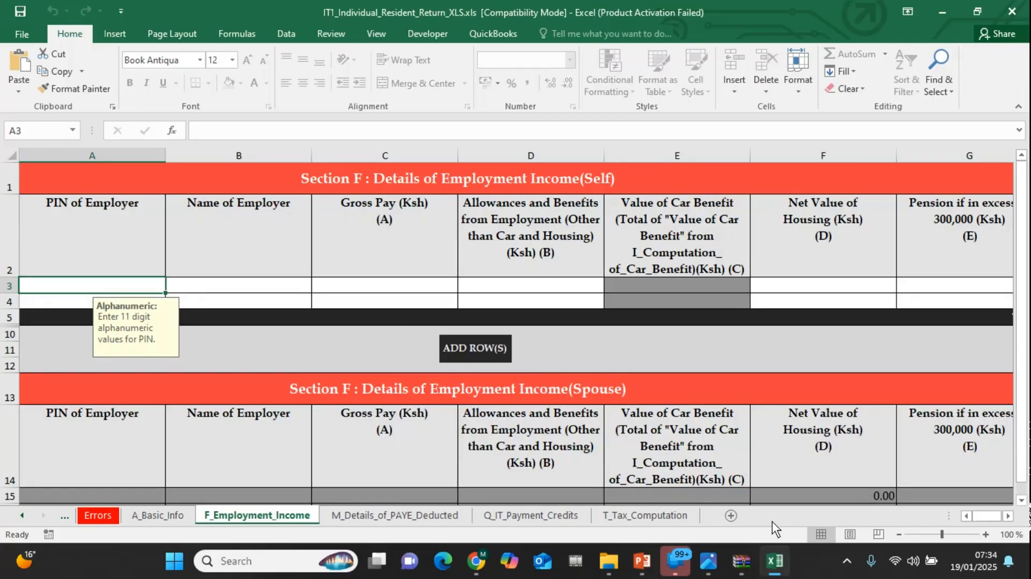
Switch to the P9A FORM.png image in Photos, examine the employer details and yearly totals, and return to the Excel workbook
mouse_move(712, 564)
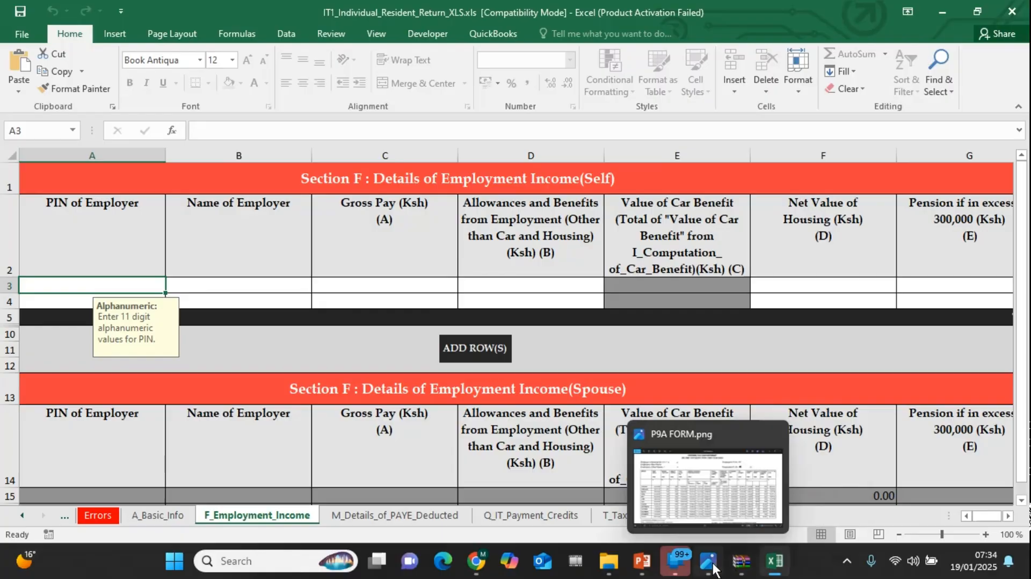
left_click(690, 501)
scroll(1023, 358, "up", 1)
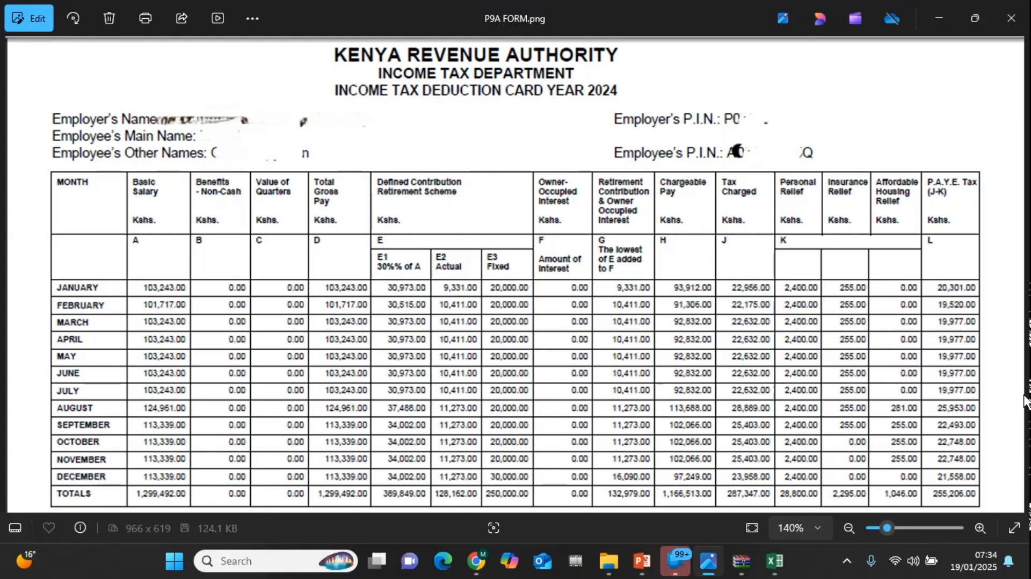
left_click_drag(1027, 389, 1028, 299)
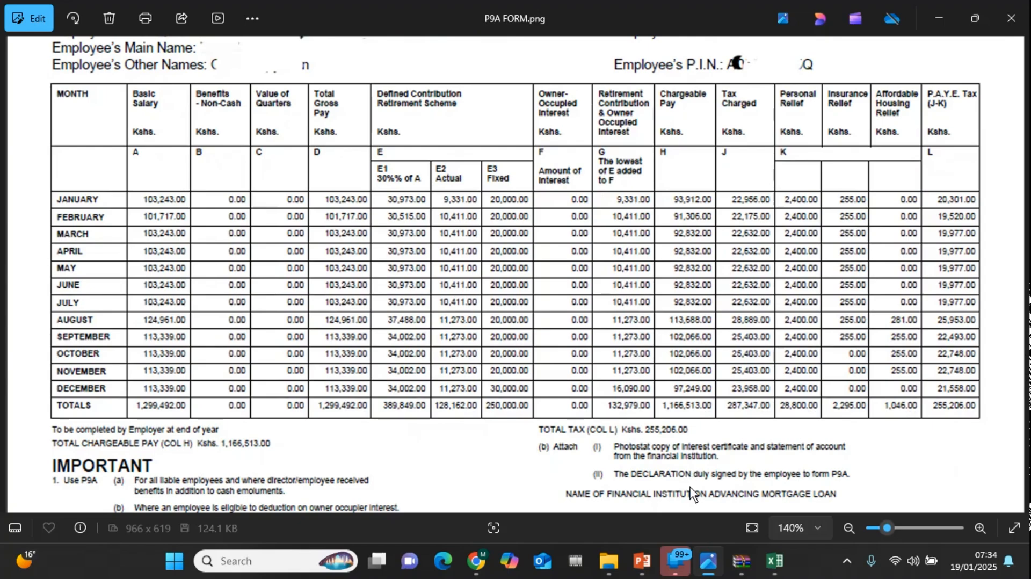
mouse_move(772, 566)
left_click(766, 480)
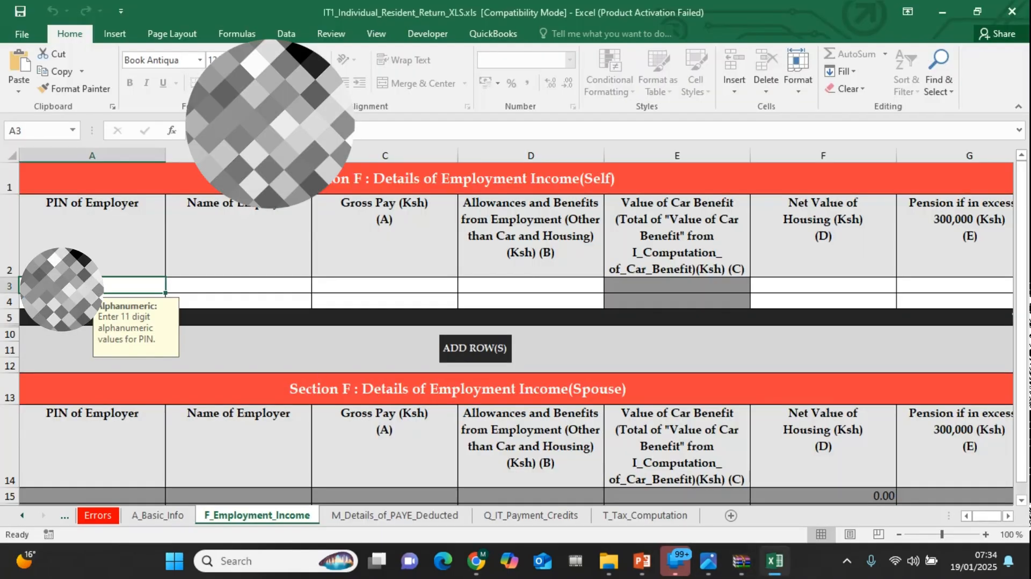
Enter the employer's PIN and the employer's name in the first row of the Section F employment income (Self) table
type("P")
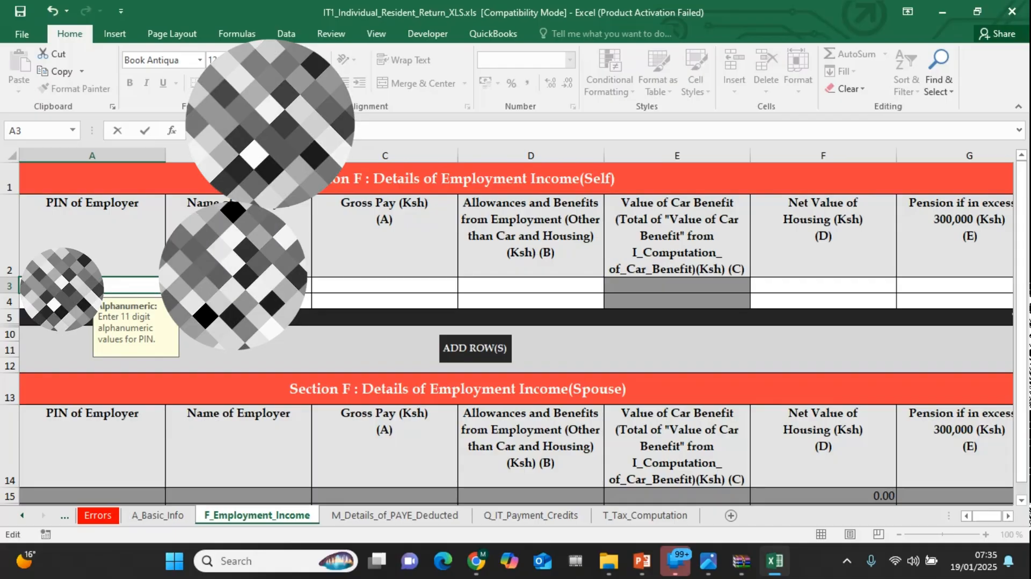
left_click(239, 286)
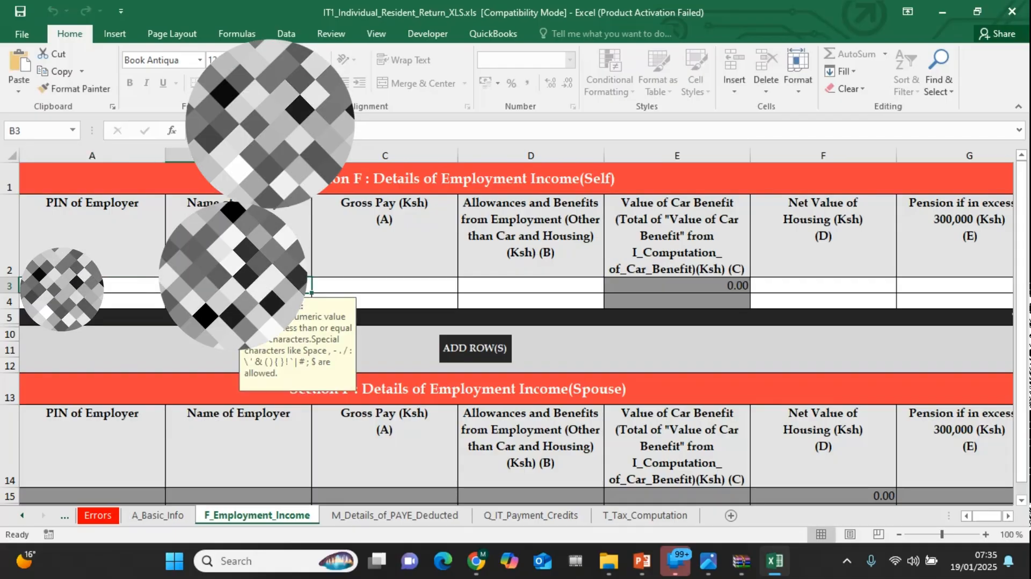
type("TY")
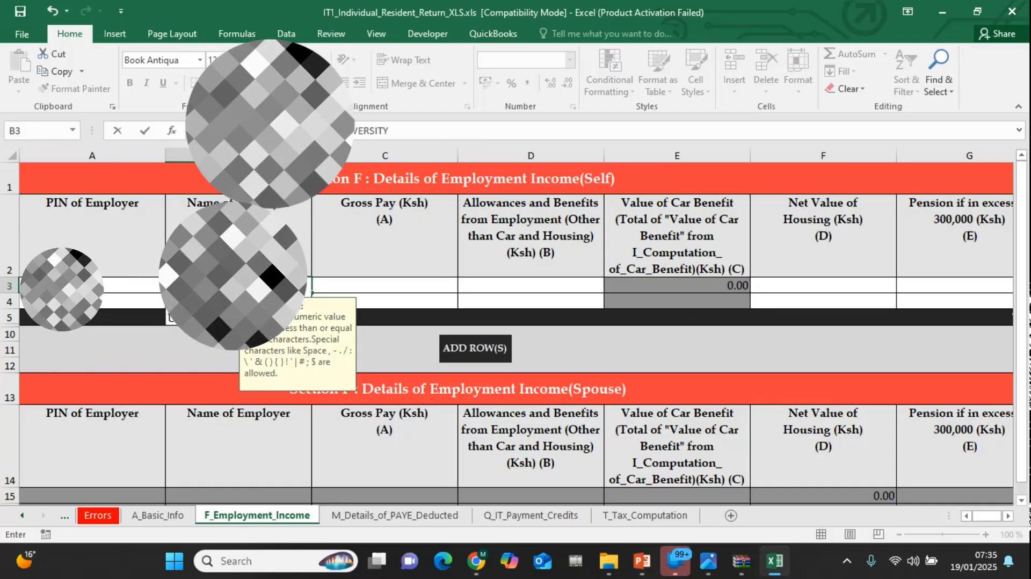
Enter 1299492 as the self gross pay in Section F, consulting the yearly totals on P9A FORM.png in Photos
left_click(340, 287)
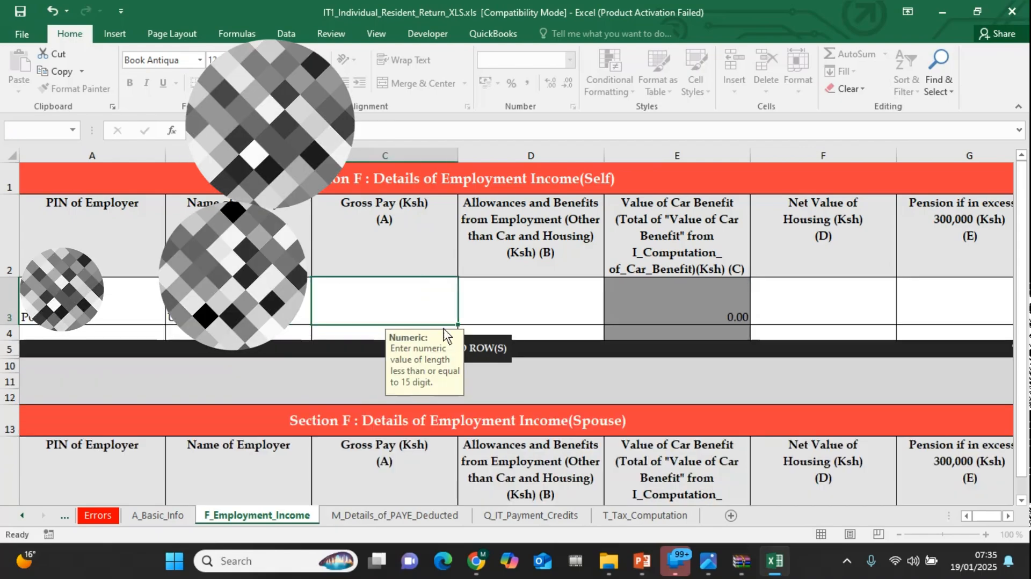
mouse_move(709, 559)
left_click(698, 516)
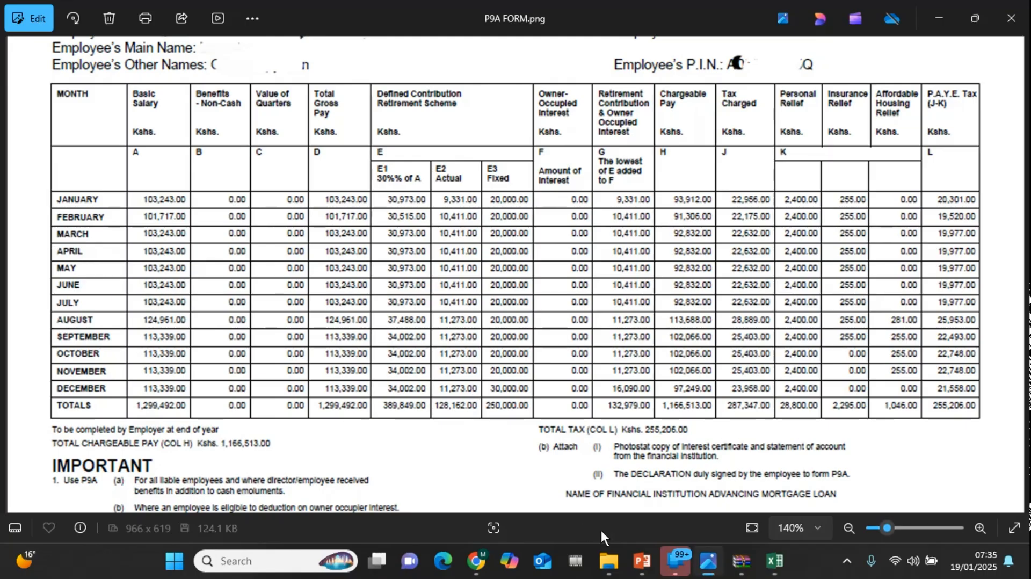
mouse_move(771, 570)
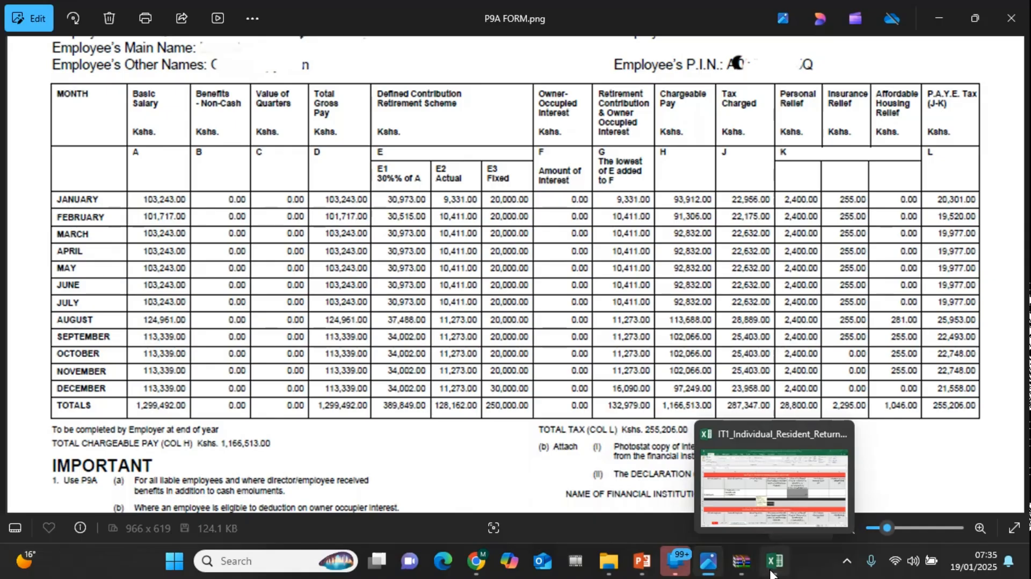
left_click(768, 488)
type("1299")
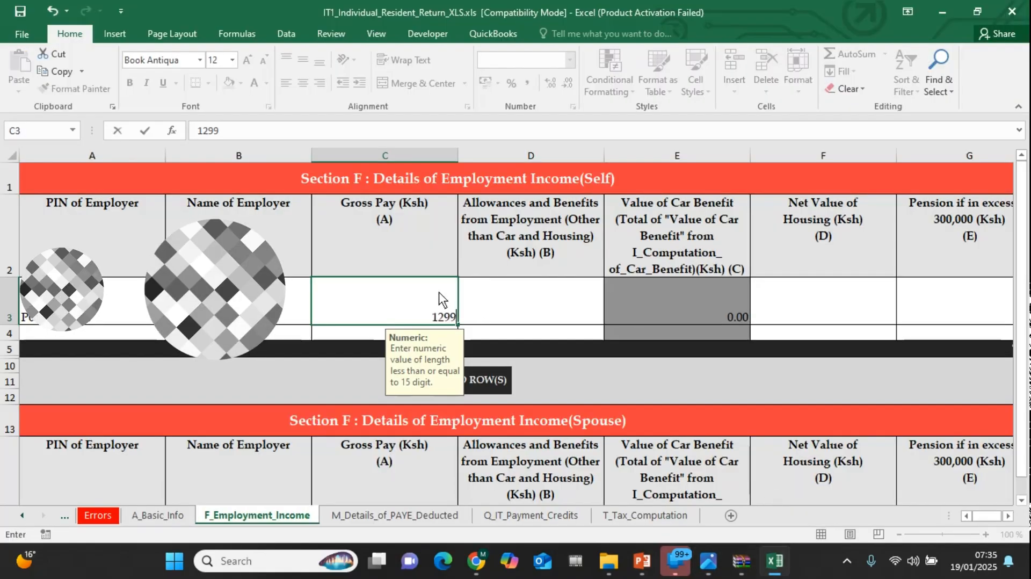
mouse_move(709, 561)
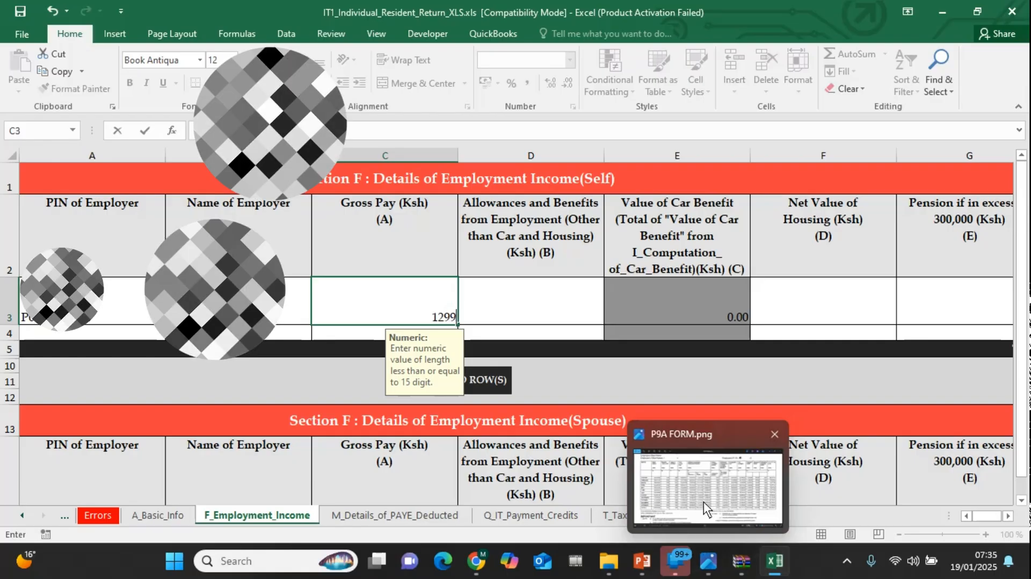
left_click(704, 501)
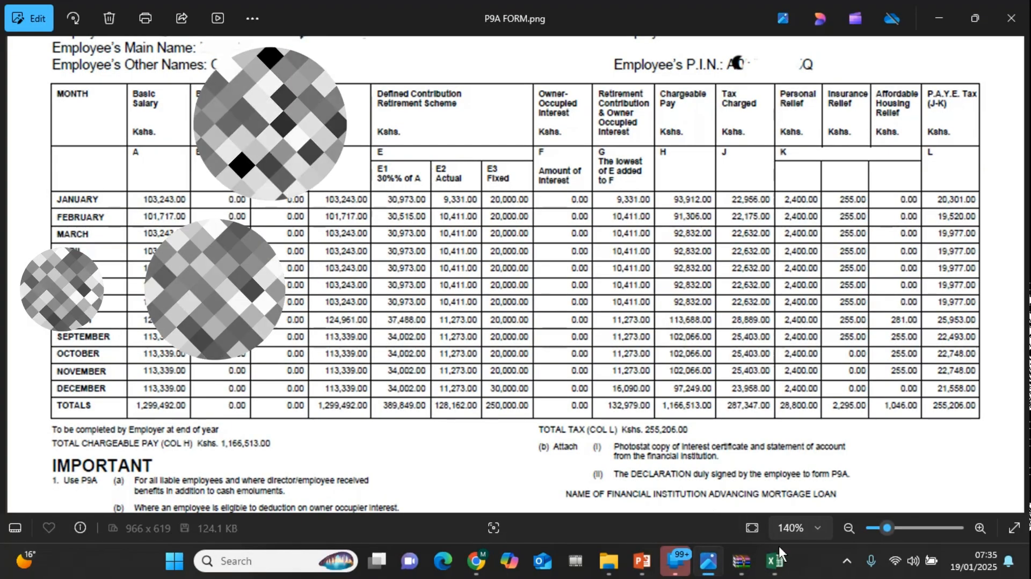
mouse_move(776, 558)
left_click(772, 475)
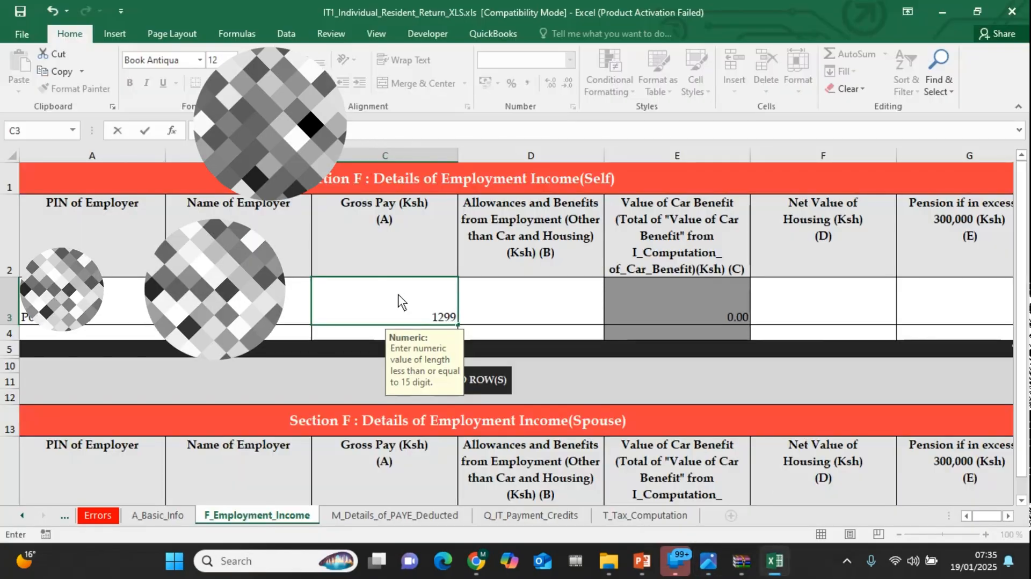
type("4")
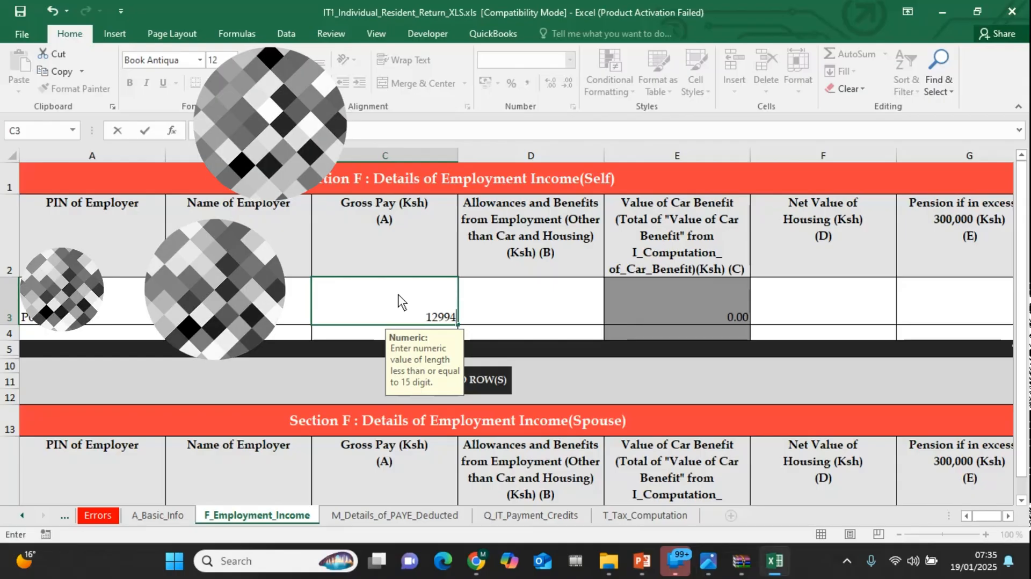
type("92")
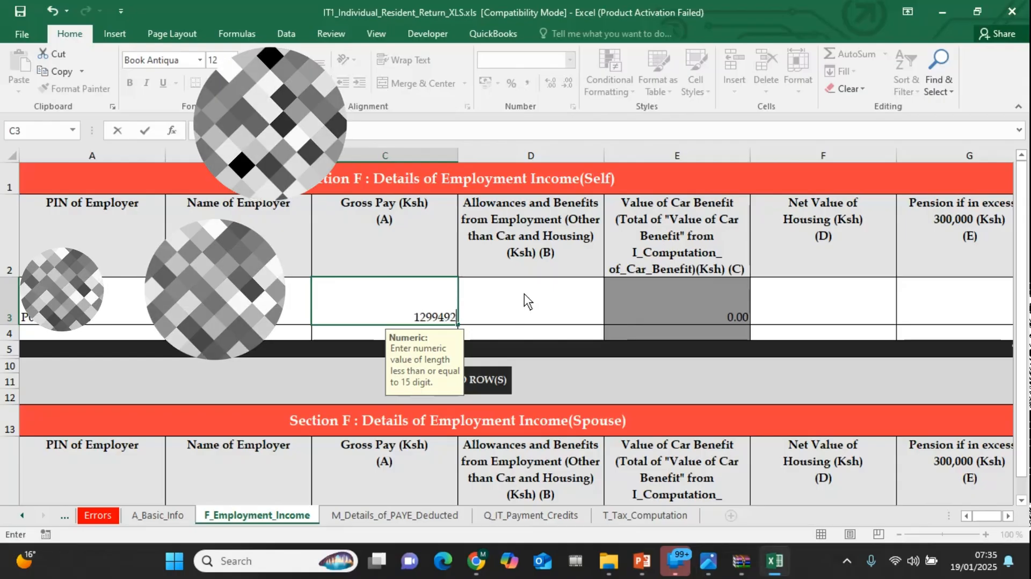
Set the self allowances and benefits from employment to 0, check P9A FORM.png in Photos, and return to the Excel workbook
left_click(524, 293)
type("0")
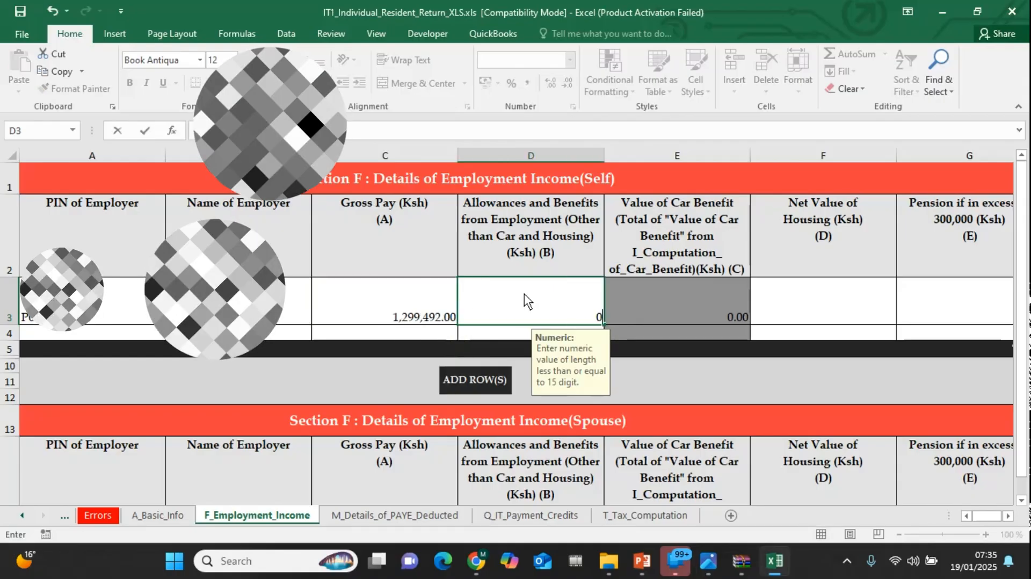
mouse_move(708, 560)
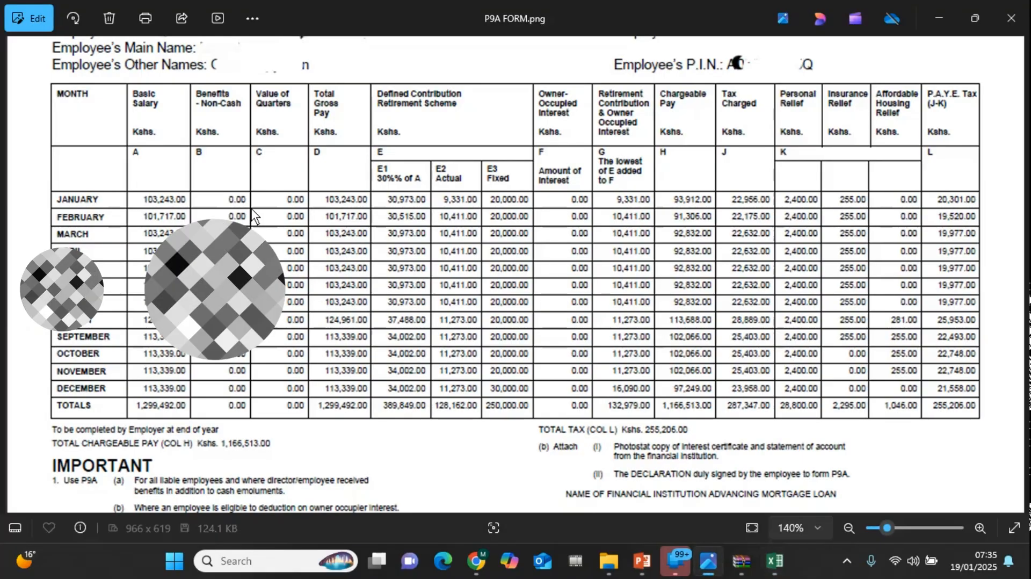
left_click(691, 460)
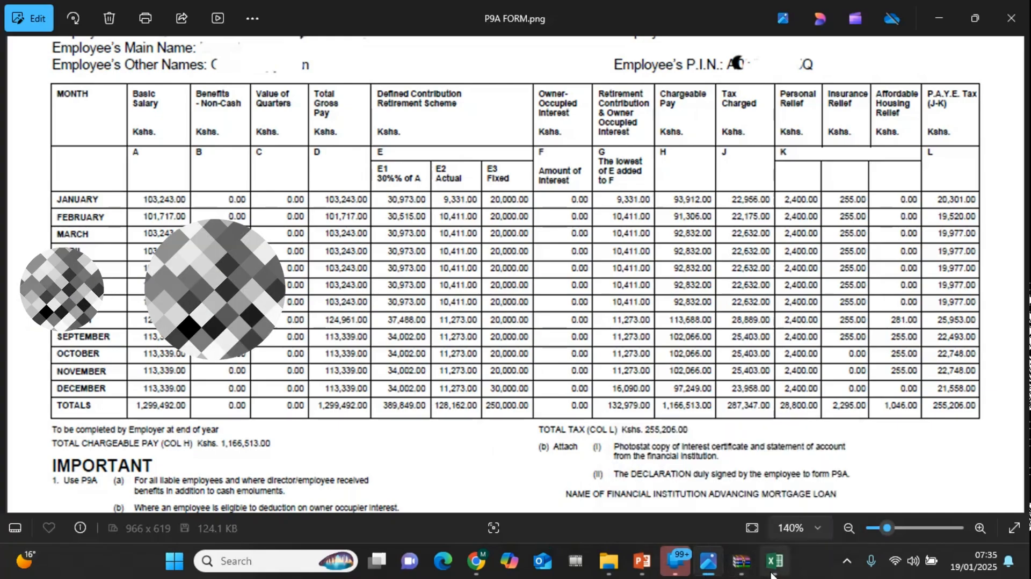
left_click(767, 475)
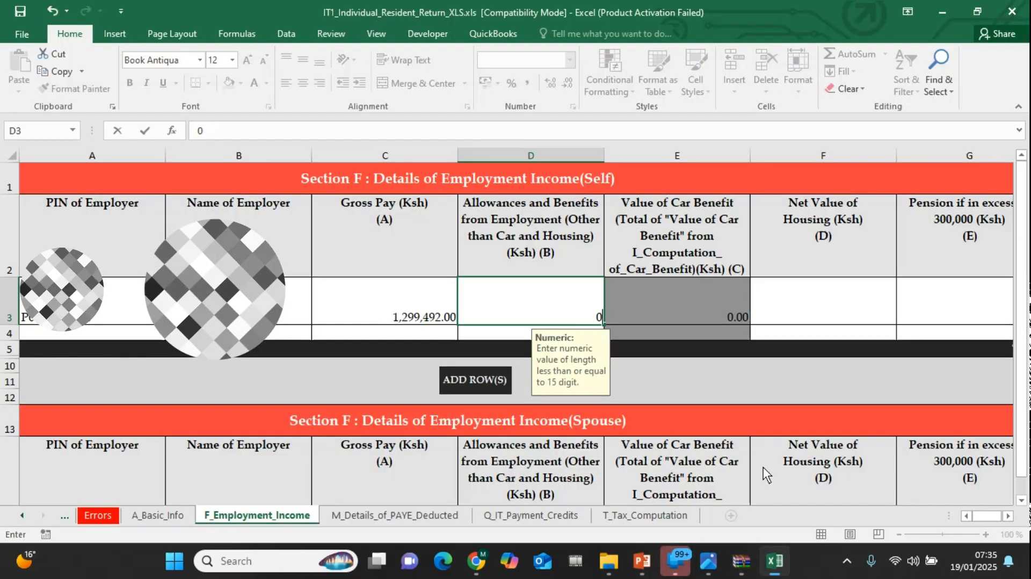
Set both the net value of housing and the pension in excess of 300,000 to 0 in the self employment row
left_click(765, 315)
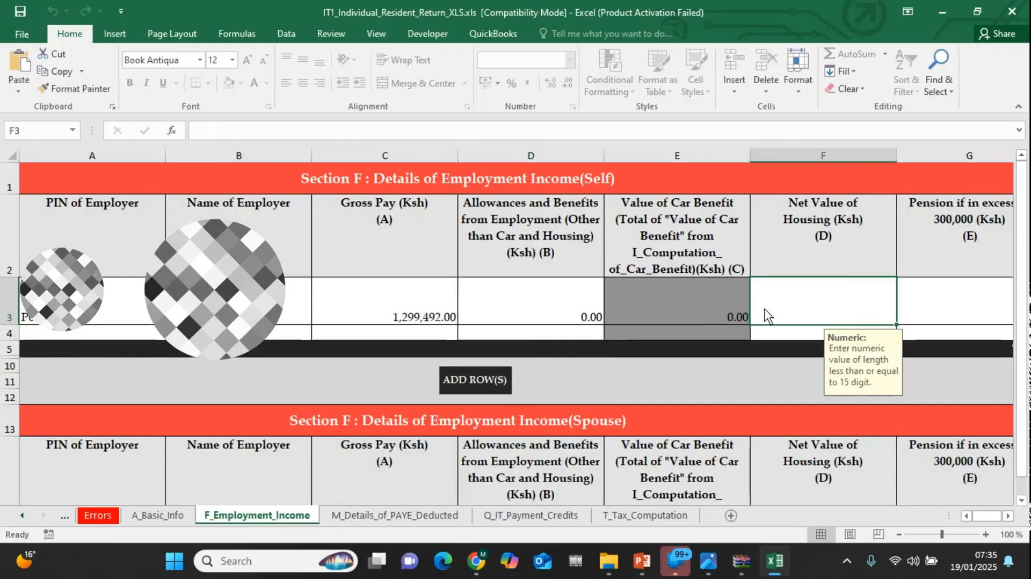
type("0")
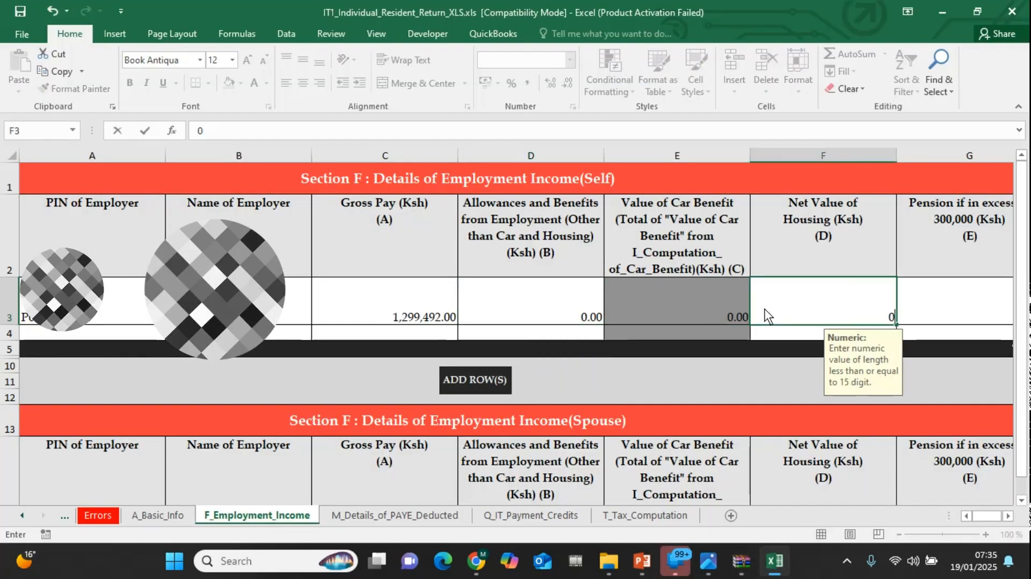
left_click(935, 309)
type("0")
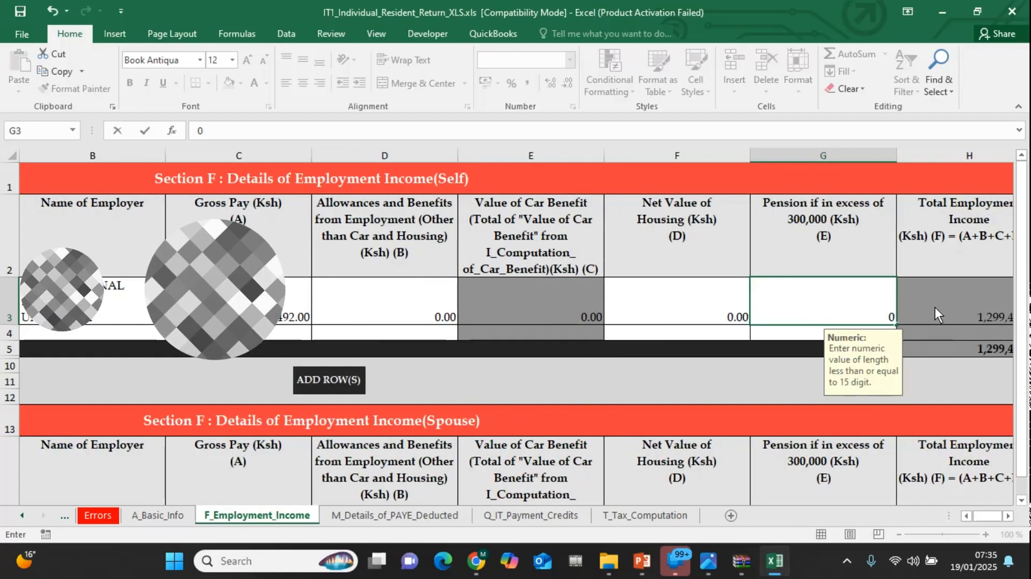